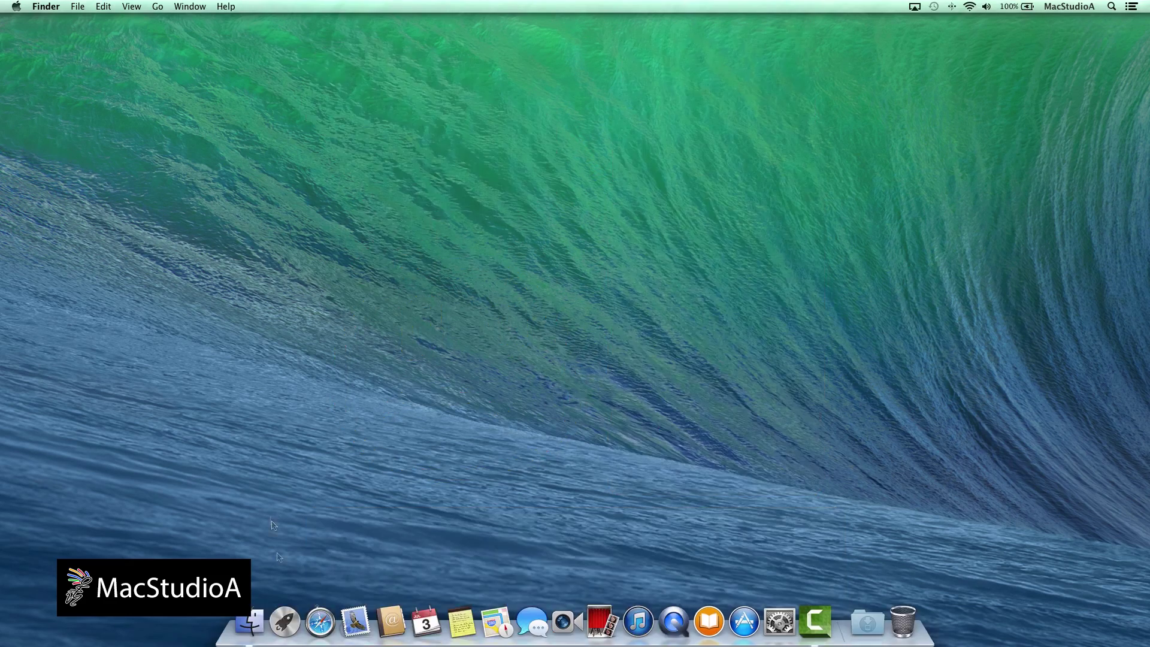
Step: Launch Disk Utility from Launchpad's Other folder
{"action": "left_click", "coordinate": [282, 616]}
{"action": "left_click", "coordinate": [565, 293]}
{"action": "left_click", "coordinate": [825, 396]}
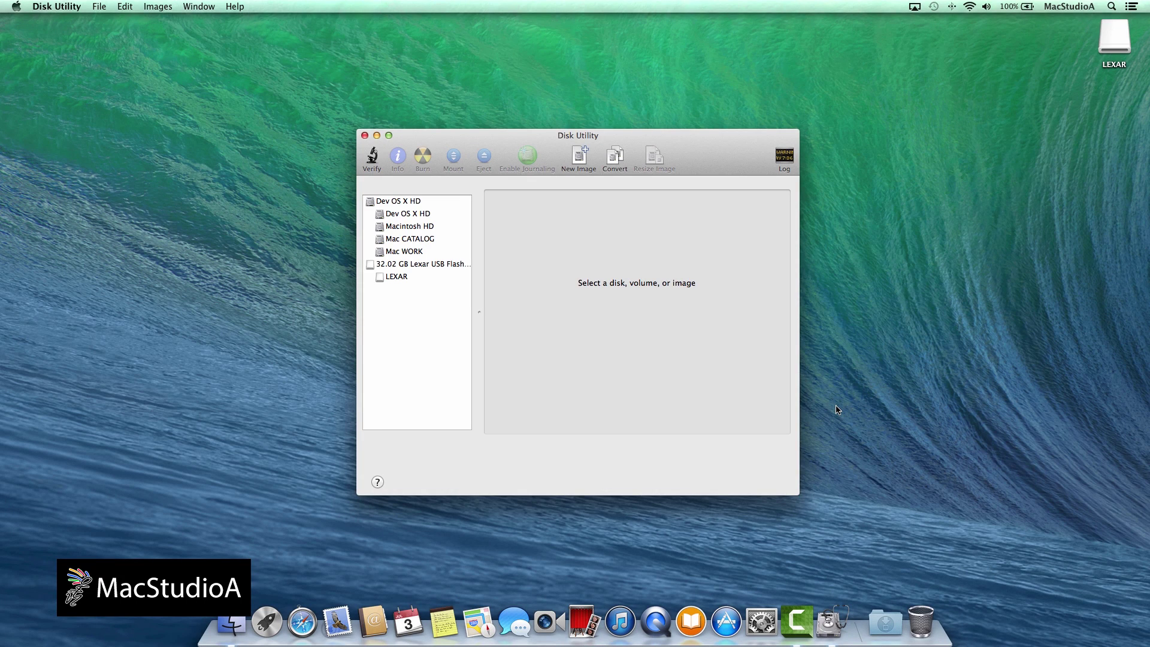
Step: Erase the 32.02 GB Lexar USB flash drive as Mac OS Extended (Journaled)
{"action": "left_click", "coordinate": [421, 264]}
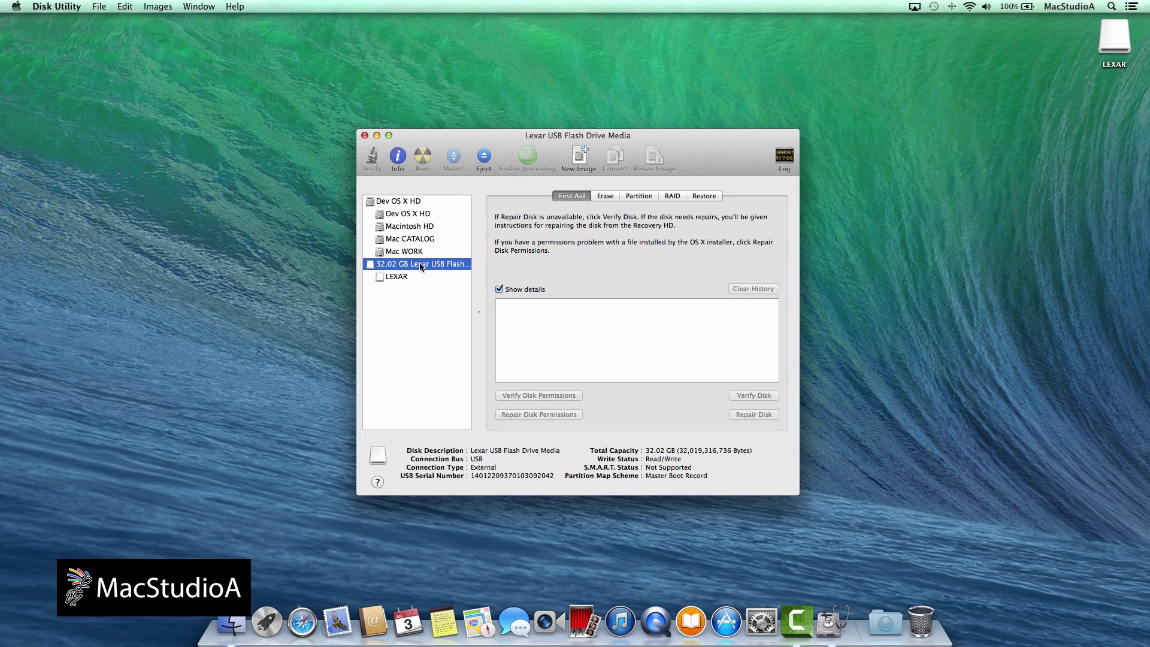
{"action": "left_click", "coordinate": [606, 196]}
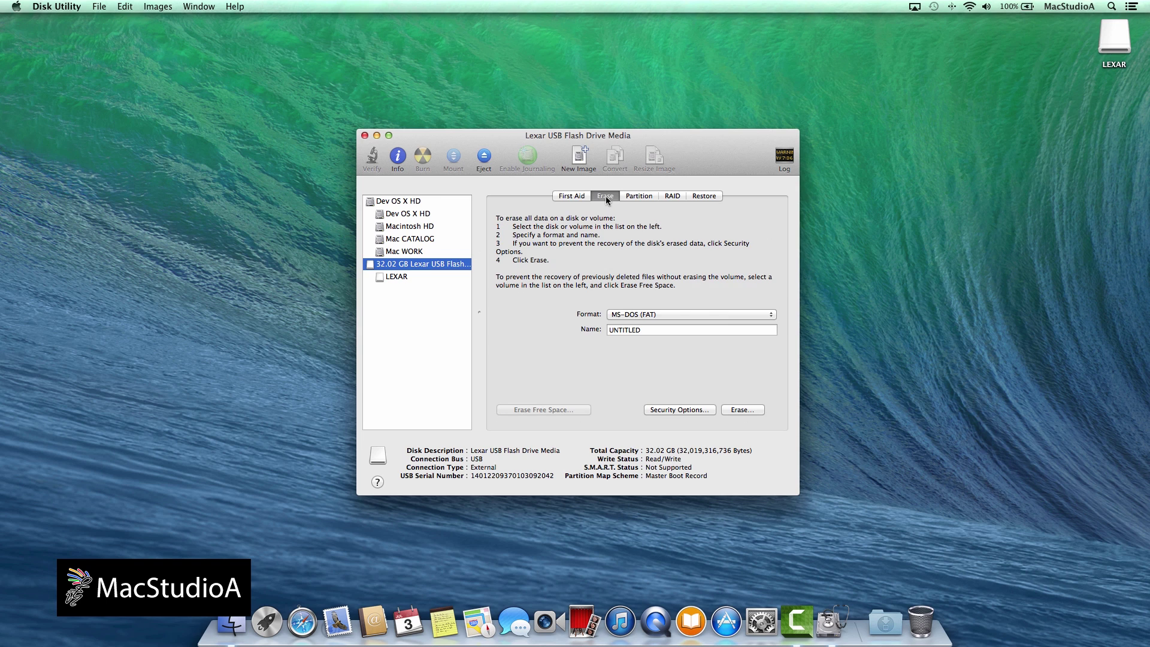
{"action": "left_click", "coordinate": [682, 314]}
{"action": "left_click", "coordinate": [686, 278]}
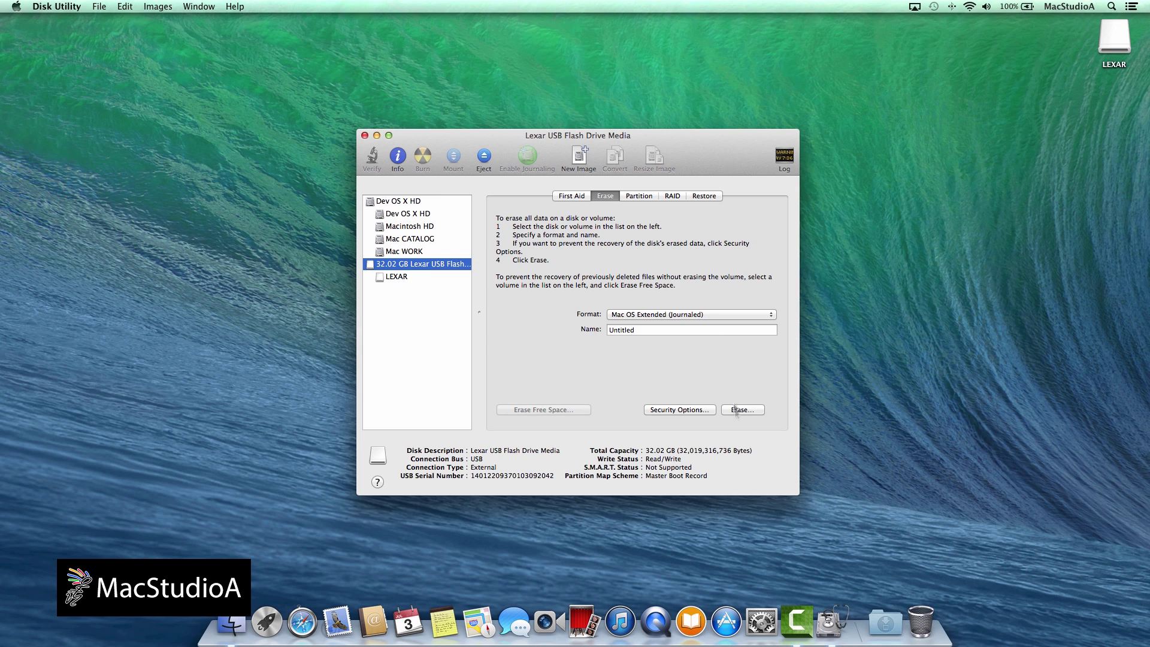
{"action": "left_click", "coordinate": [739, 410]}
{"action": "left_click", "coordinate": [673, 264]}
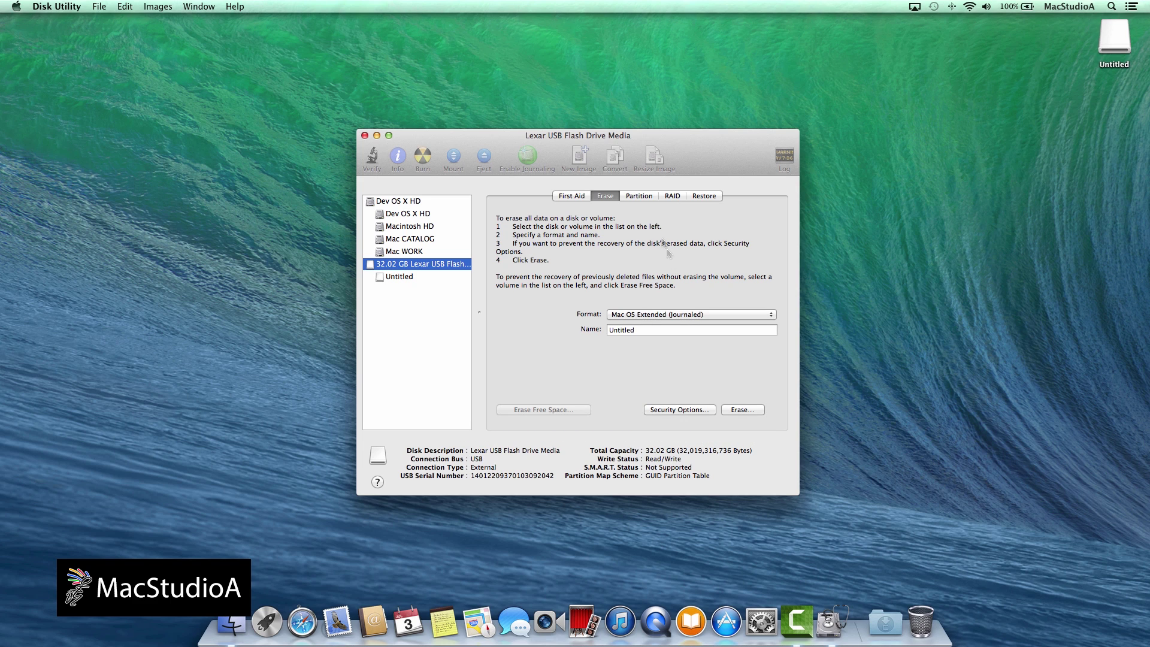
{"action": "left_click", "coordinate": [639, 196]}
Step: Apply a 1 Partition layout named 'OS X Yosemite 32GB P10' to the Lexar drive
{"action": "left_click", "coordinate": [597, 235]}
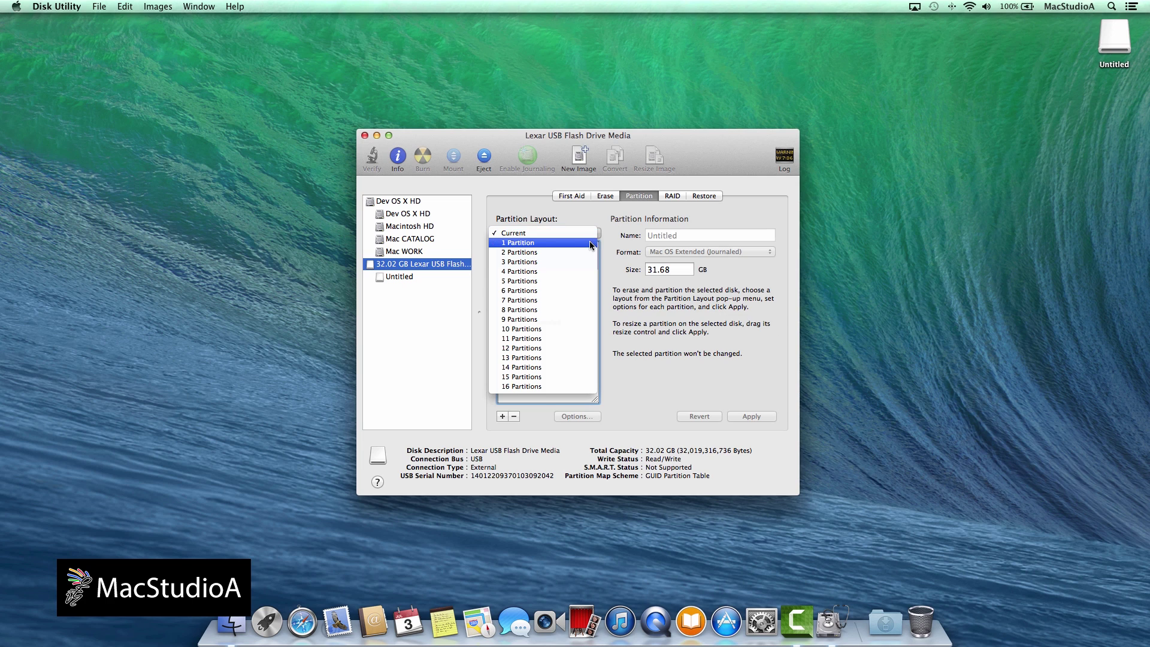
{"action": "left_click", "coordinate": [593, 243]}
{"action": "left_click", "coordinate": [687, 235]}
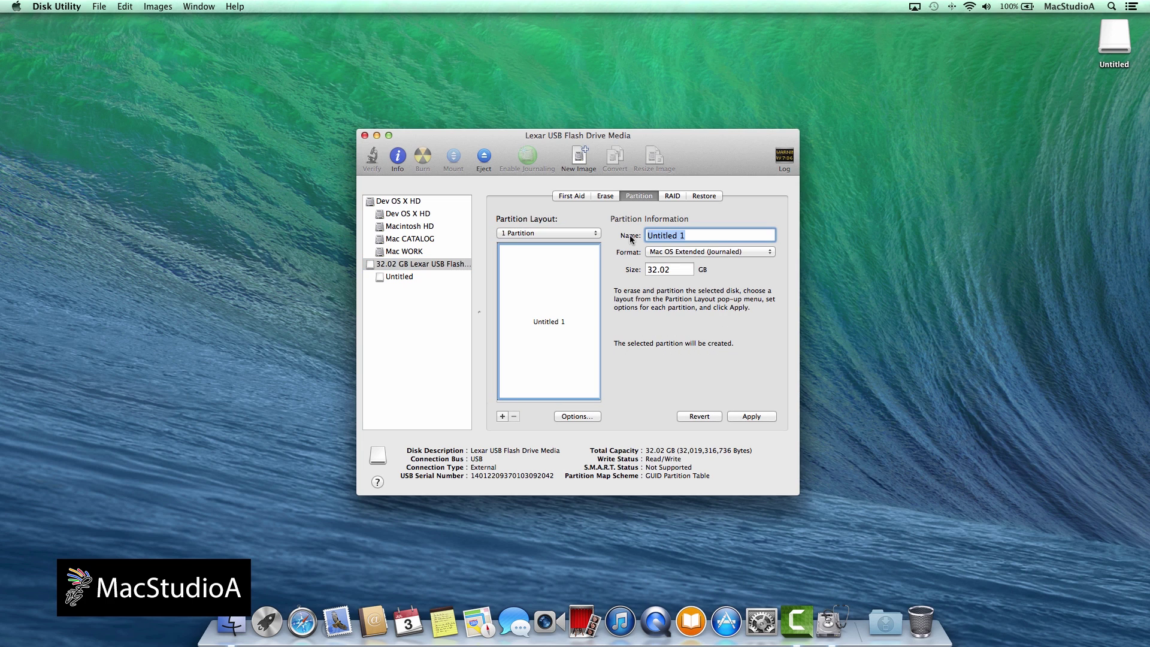
{"action": "type", "text": "OS X Yosemite"}
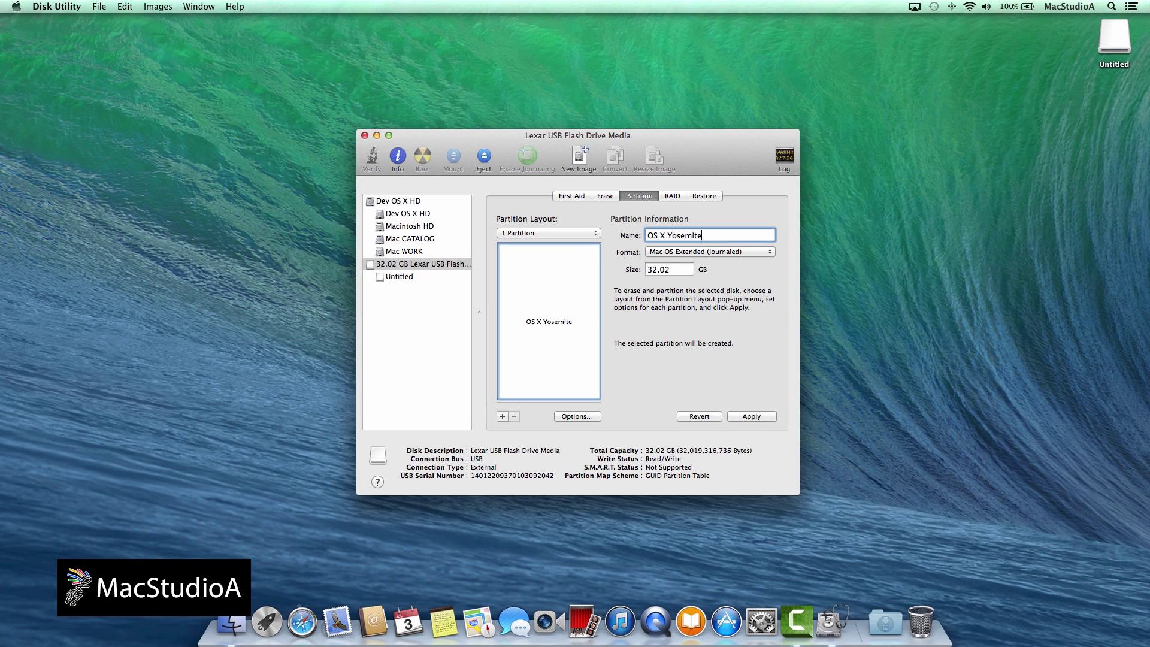
{"action": "type", "text": " 32GB P10"}
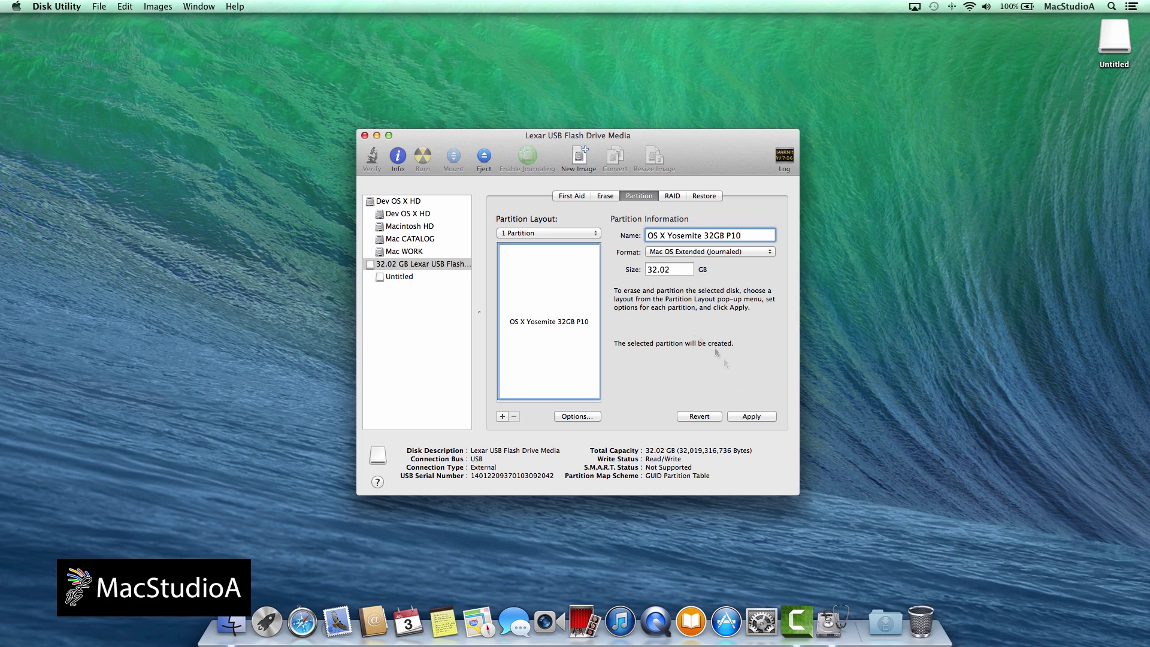
{"action": "left_click", "coordinate": [751, 417]}
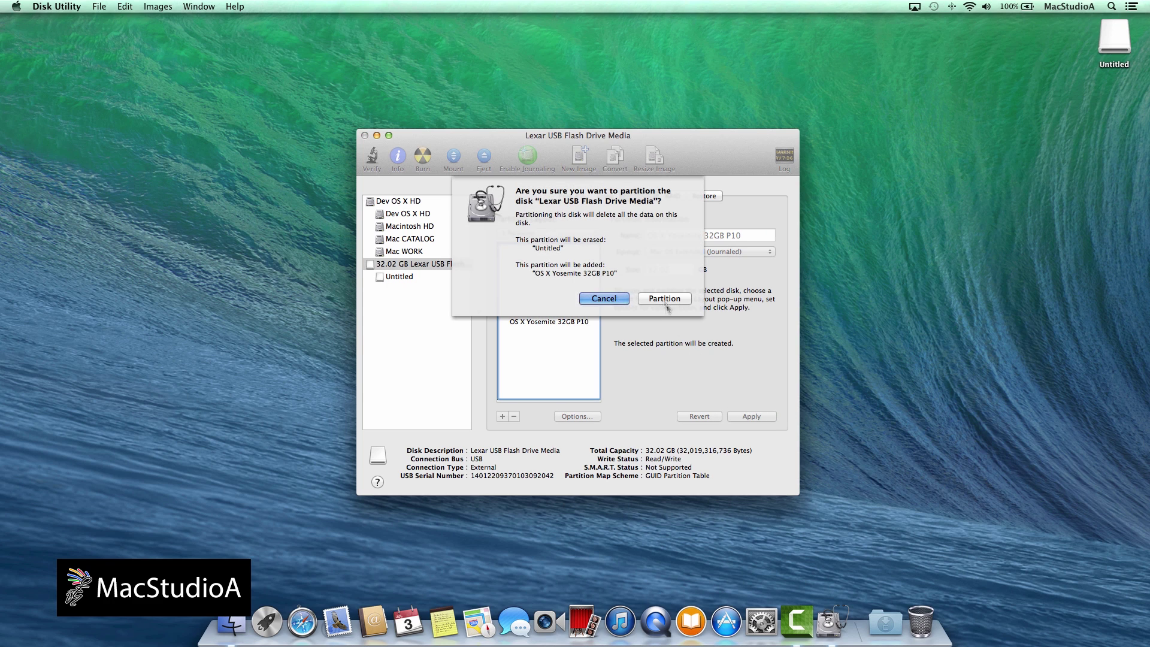
{"action": "left_click", "coordinate": [664, 300]}
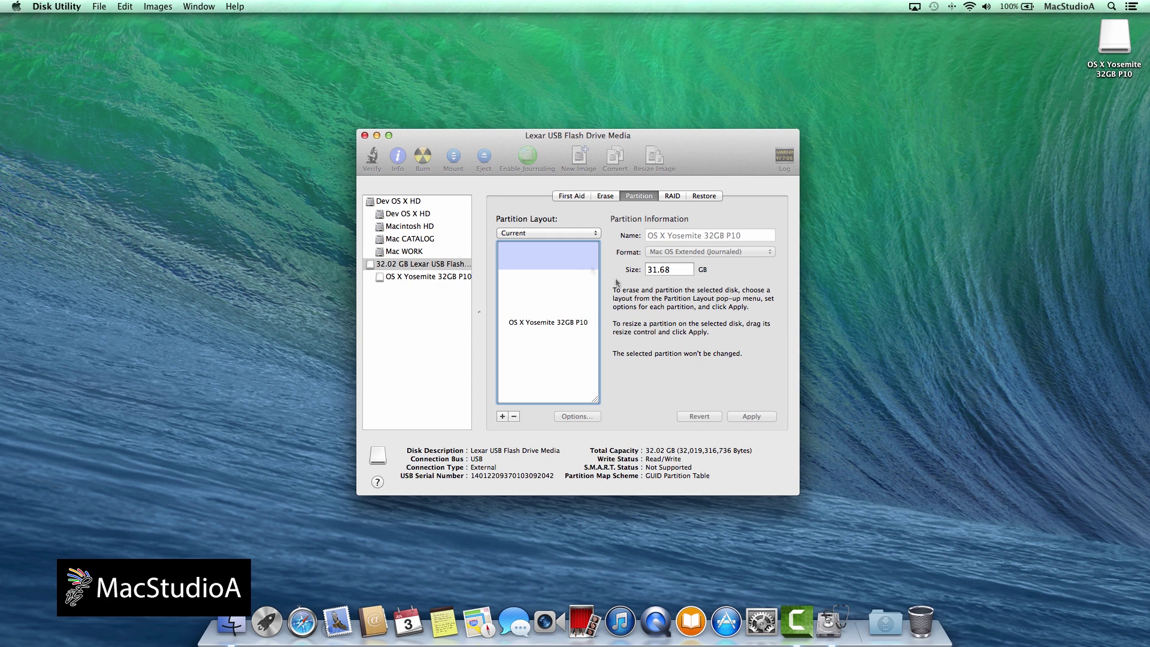
Step: Quit Disk Utility, launch Install OS X, and agree to the software licence
{"action": "left_click", "coordinate": [364, 136]}
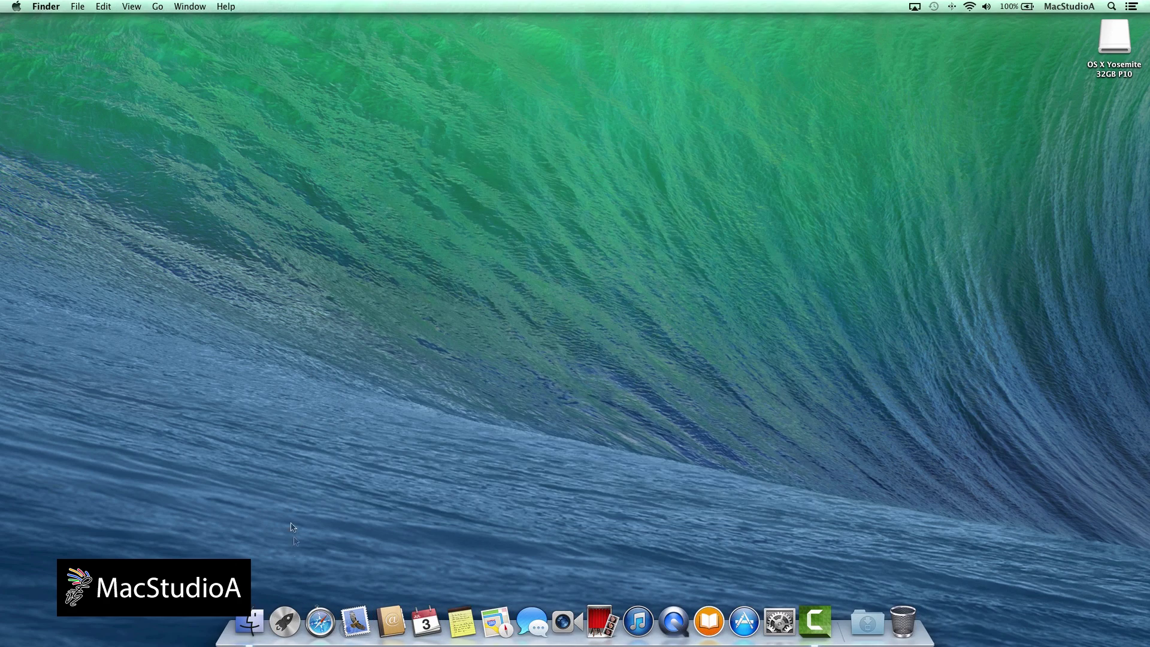
{"action": "left_click", "coordinate": [285, 620]}
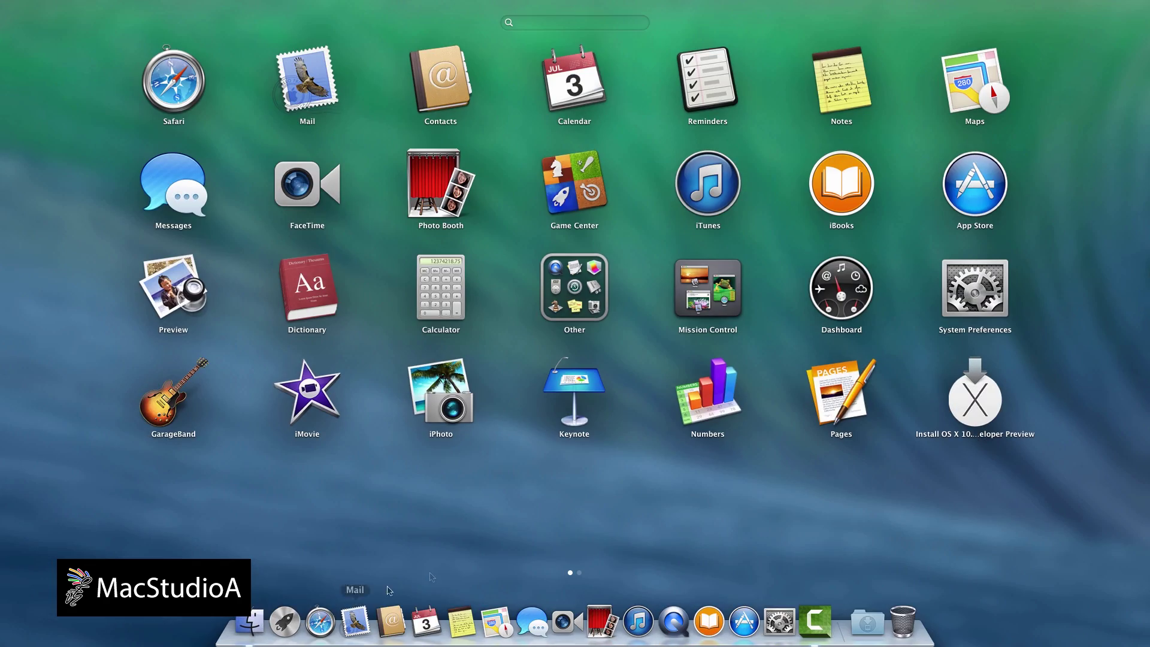
{"action": "left_click", "coordinate": [975, 398]}
{"action": "left_click", "coordinate": [575, 476]}
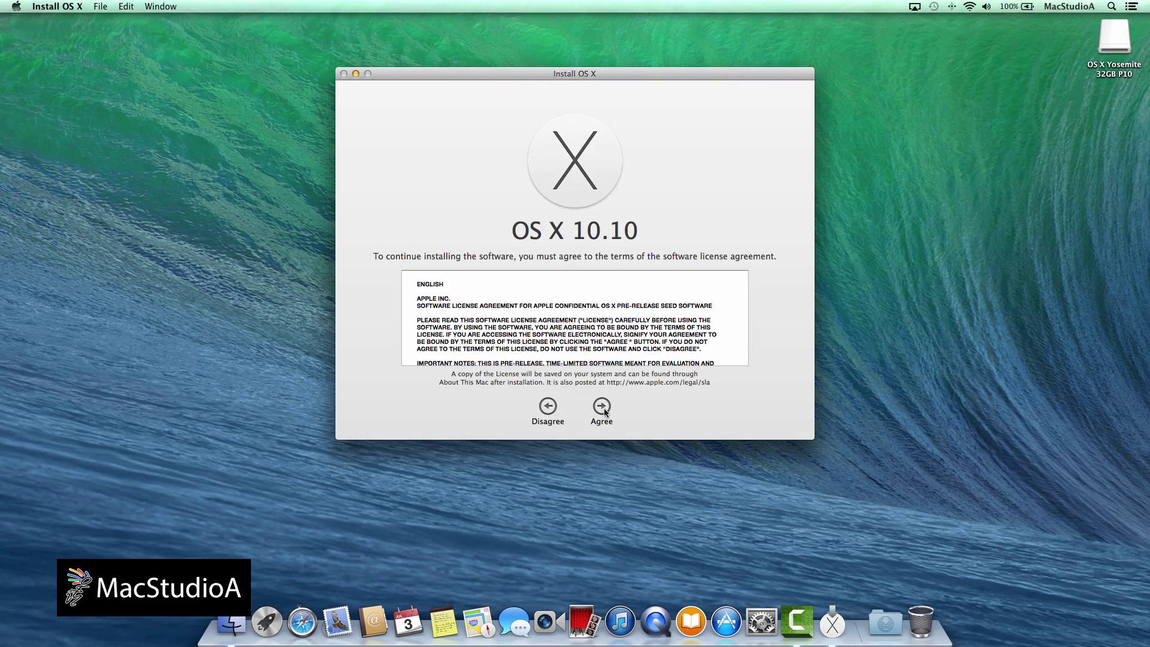
{"action": "left_click", "coordinate": [603, 408]}
{"action": "left_click", "coordinate": [670, 144]}
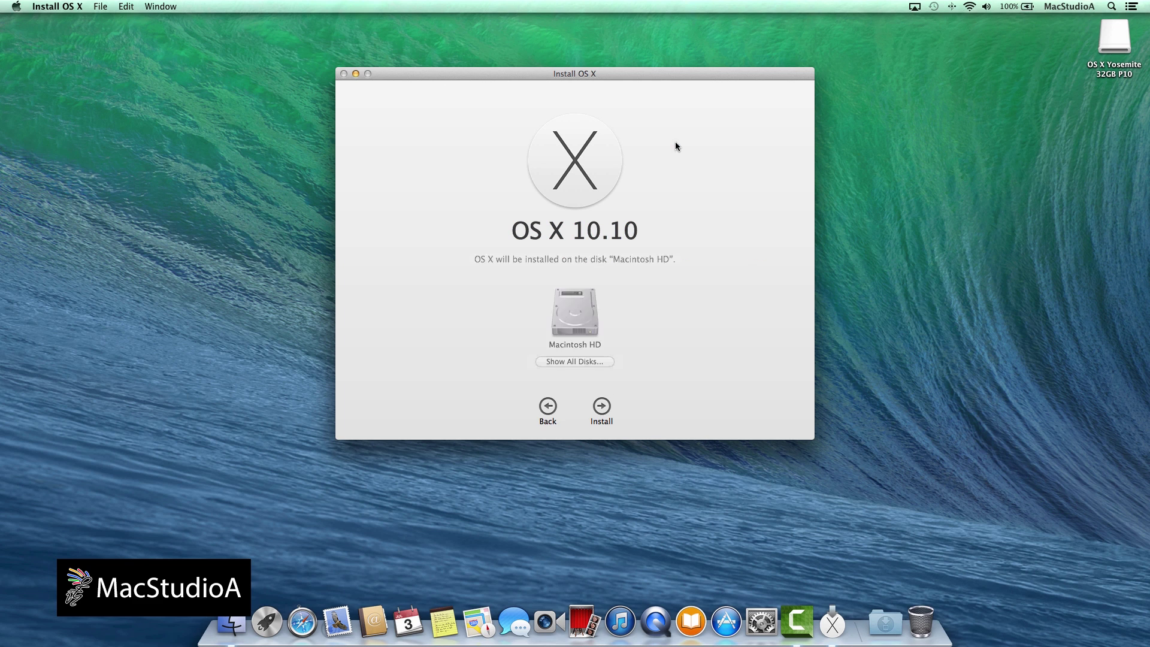
Step: Install OS X onto the OS X Yosemite 32GB P10 disk, authorising with administrator credentials
{"action": "left_click", "coordinate": [595, 362]}
{"action": "scroll", "coordinate": [596, 380], "scroll_direction": "right", "scroll_amount": 3}
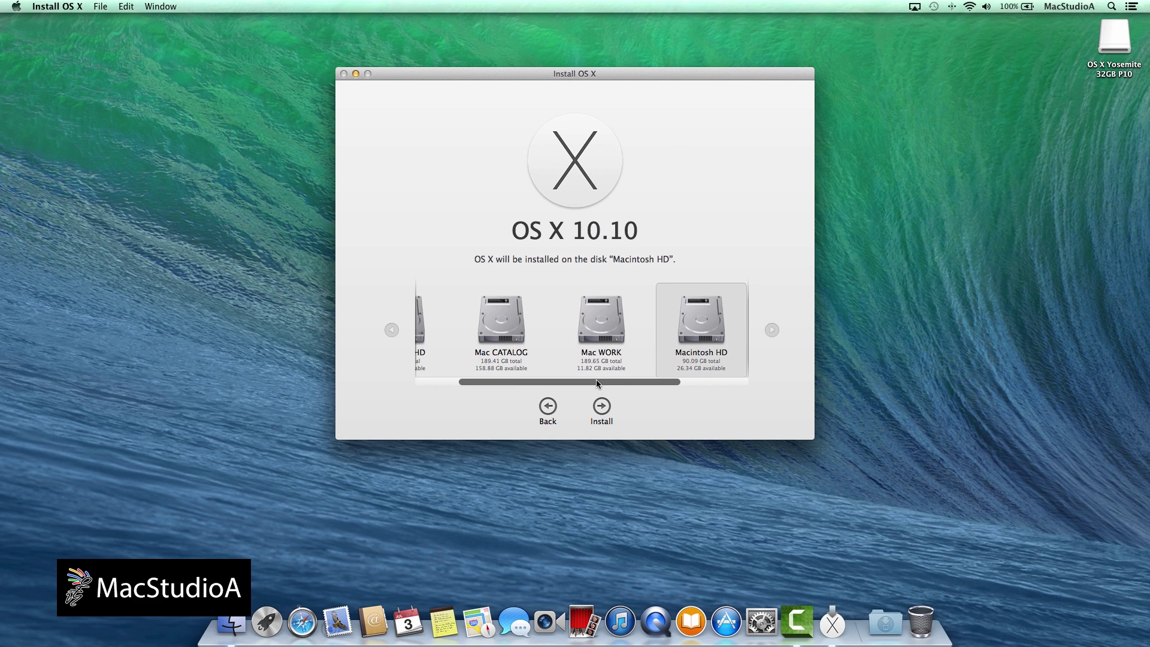
{"action": "left_click", "coordinate": [707, 330]}
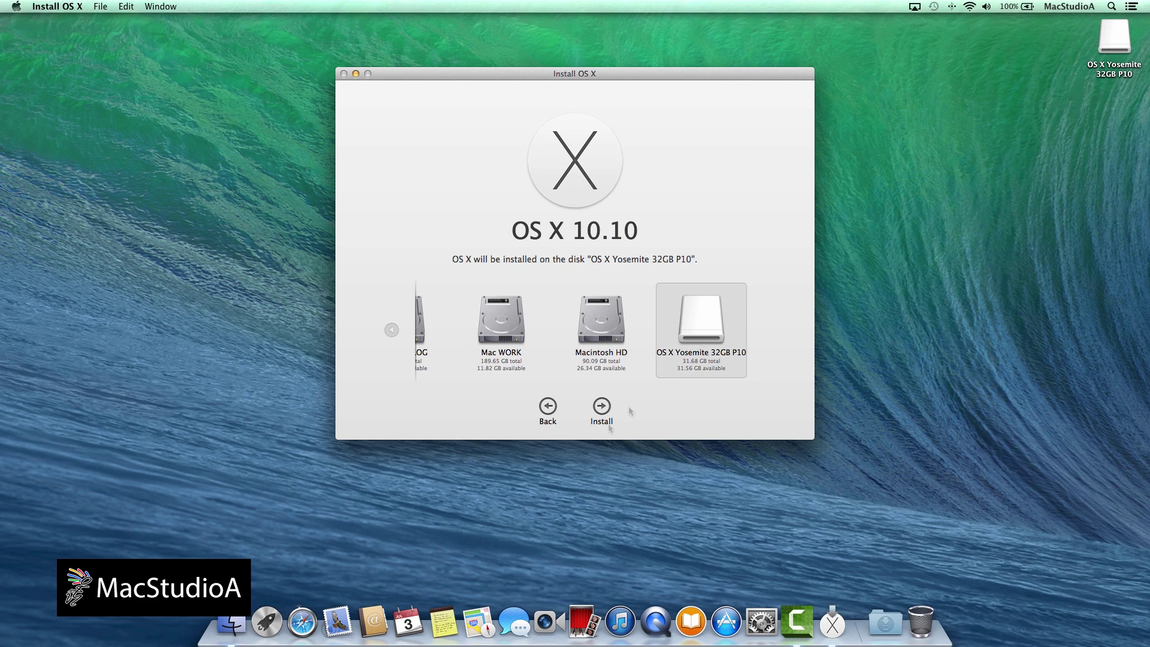
{"action": "left_click", "coordinate": [600, 407]}
{"action": "type", "text": "i.Serge"}
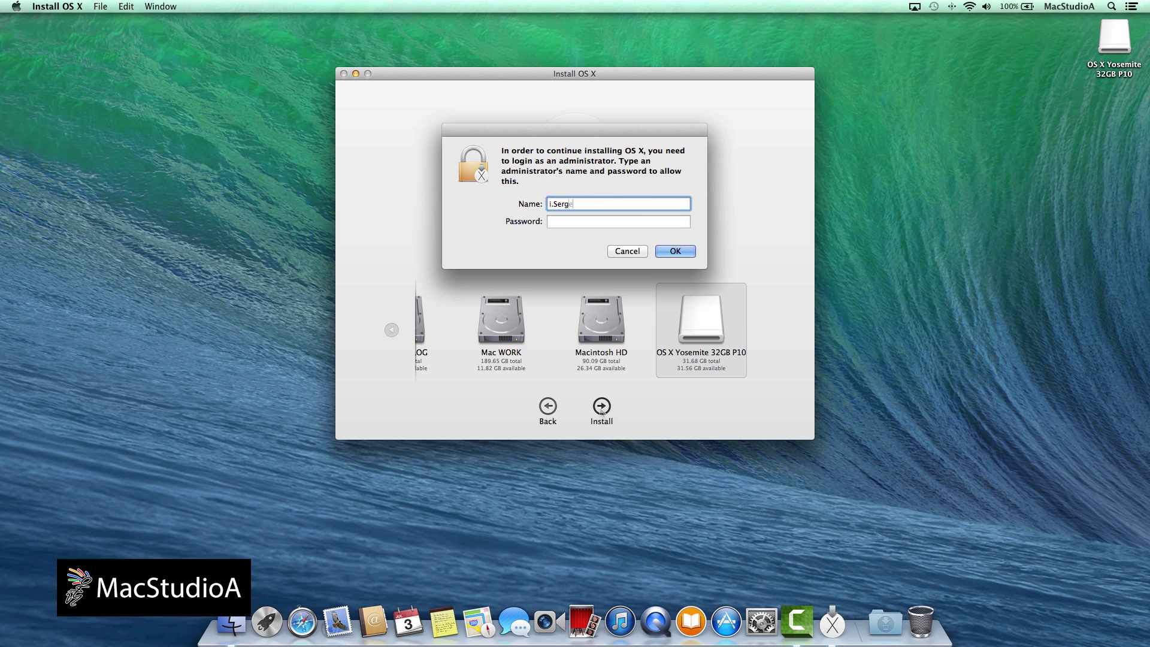
{"action": "key", "text": "Tab"}
{"action": "type", "text": "••••••••••••••"}
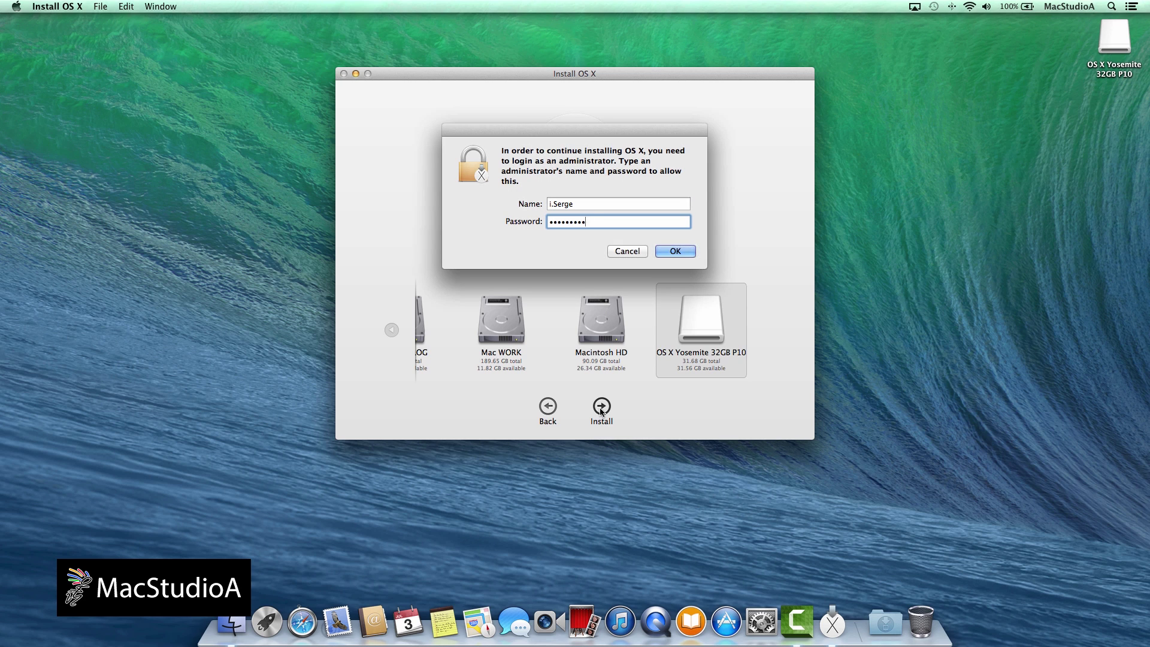
{"action": "left_click", "coordinate": [675, 251]}
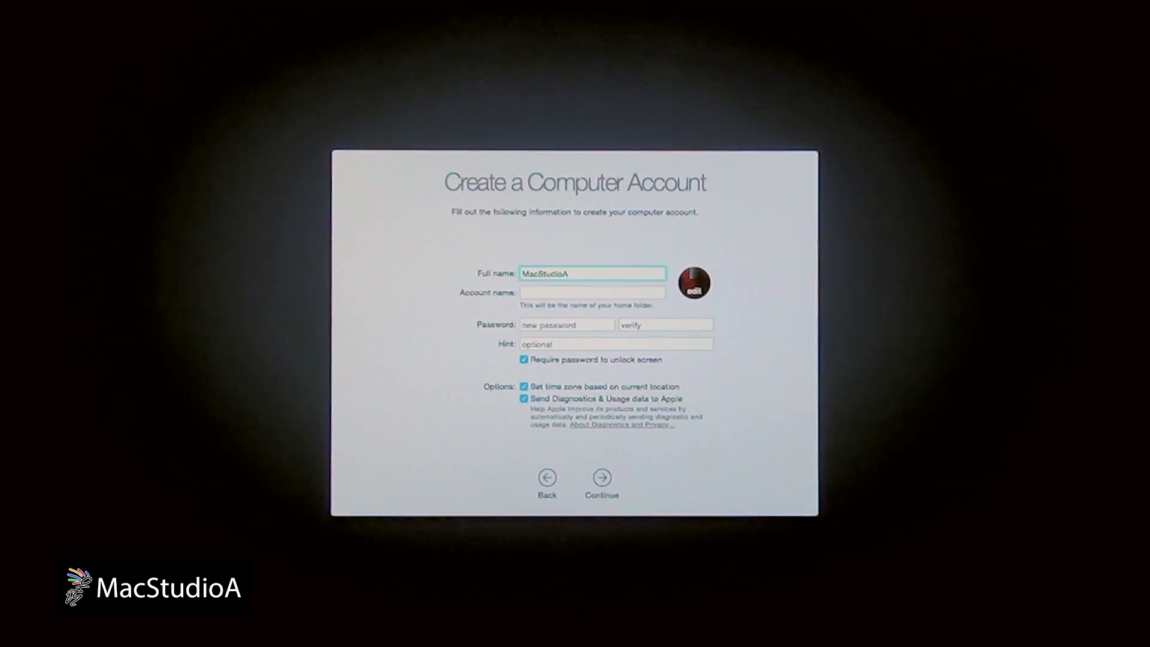
Step: Set the account name, picture and verified password, with location-based time zone turned off
{"action": "key", "text": "Tab"}
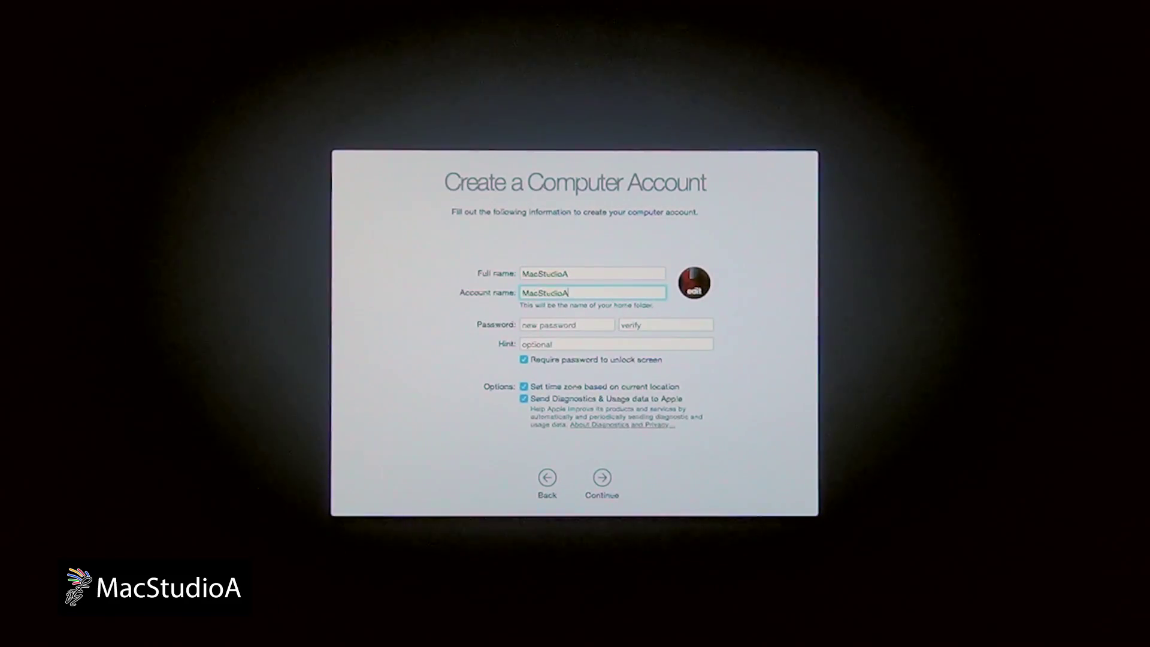
{"action": "left_click", "coordinate": [694, 283]}
{"action": "type", "text": "**************"}
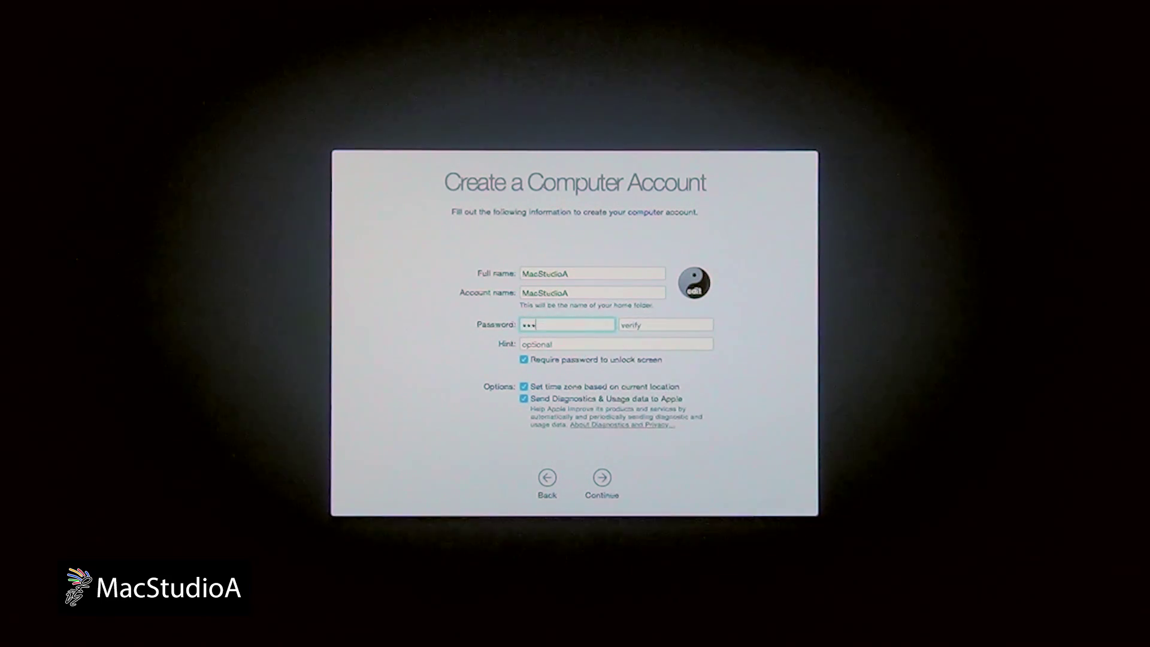
{"action": "key", "text": "Tab"}
{"action": "type", "text": "**************"}
{"action": "left_click", "coordinate": [524, 386]}
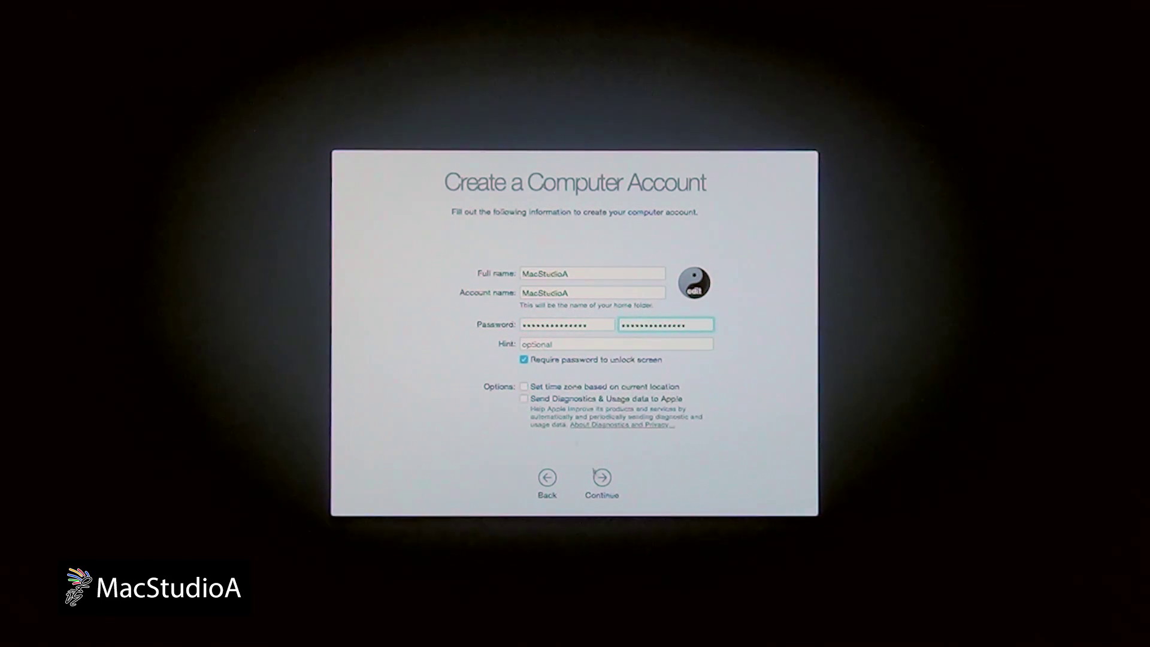
{"action": "left_click", "coordinate": [602, 477]}
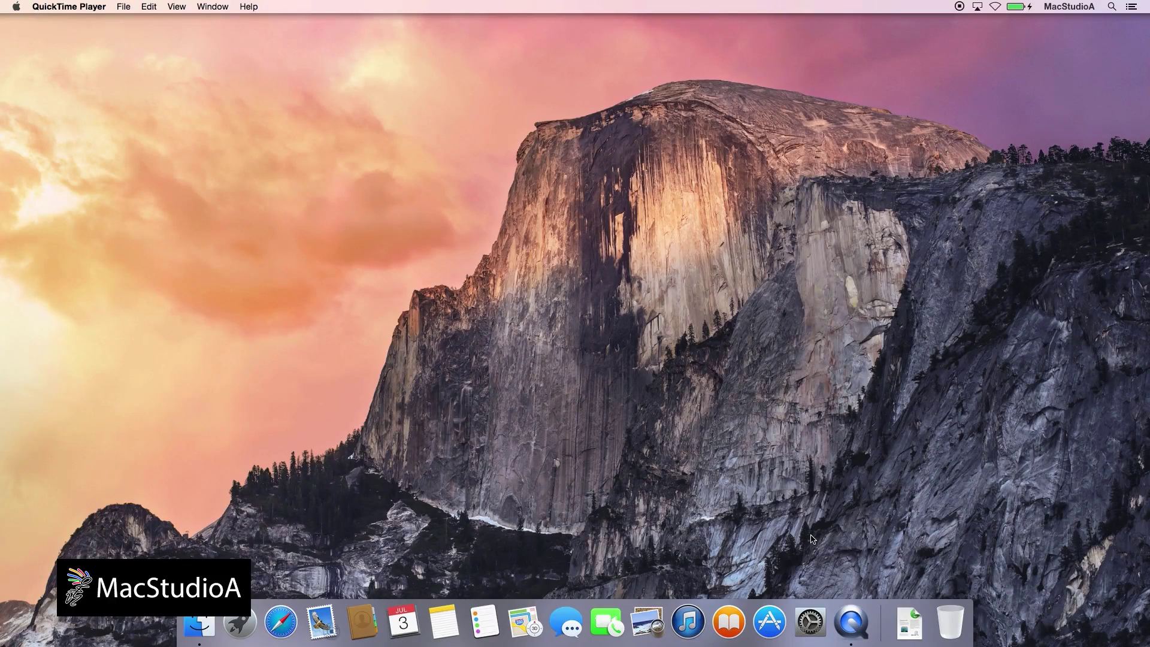
Step: Select Macintosh HD (OS X 10.9.4) as the startup disk and close System Preferences
{"action": "left_click", "coordinate": [812, 620]}
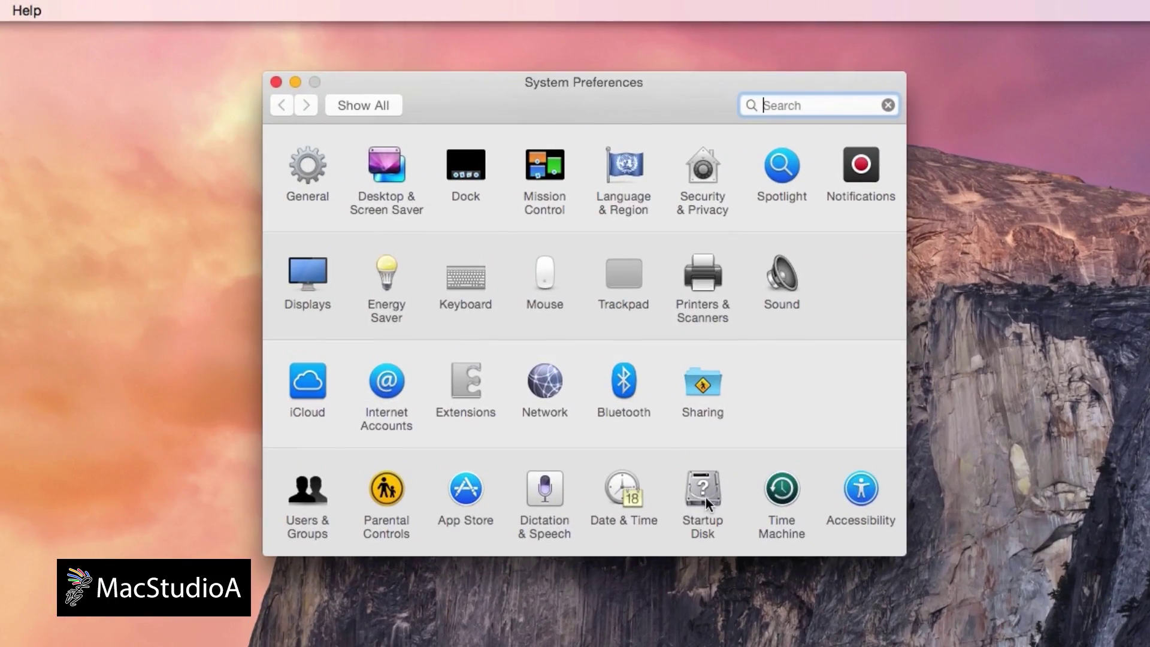
{"action": "left_click", "coordinate": [690, 439]}
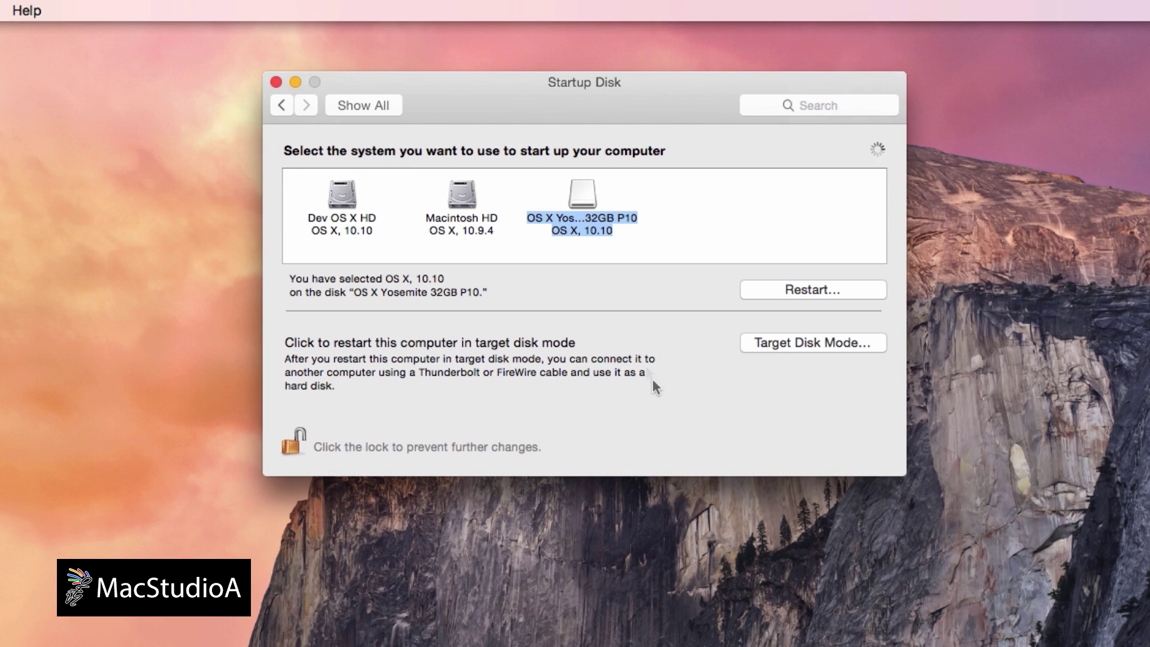
{"action": "left_click", "coordinate": [470, 225]}
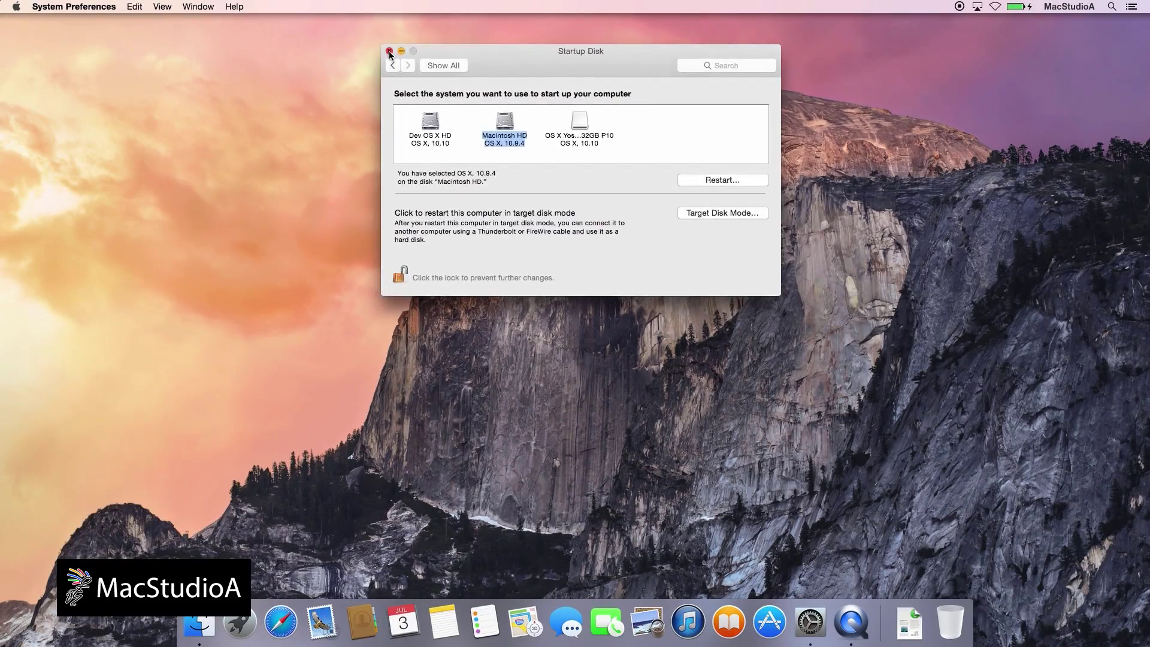
{"action": "left_click", "coordinate": [290, 79]}
{"action": "left_click", "coordinate": [389, 52]}
{"action": "left_click", "coordinate": [15, 7]}
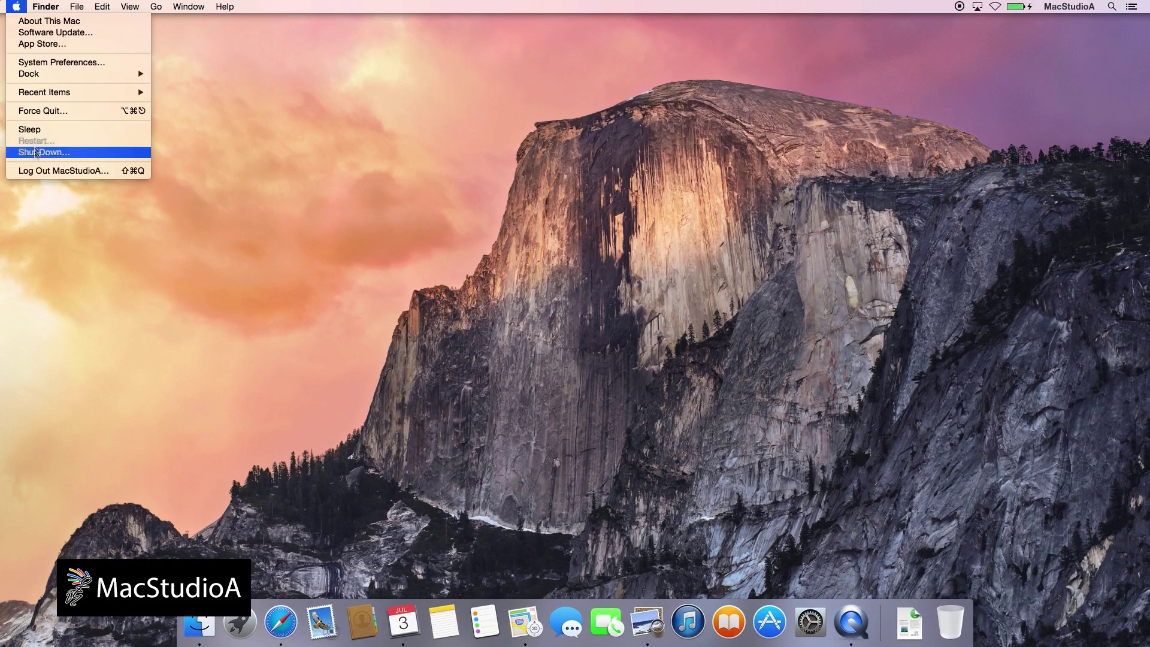
Step: Shut down, boot from the OS X Yosemite 32GB P10 USB drive, and log in with the account password
{"action": "left_click", "coordinate": [33, 154]}
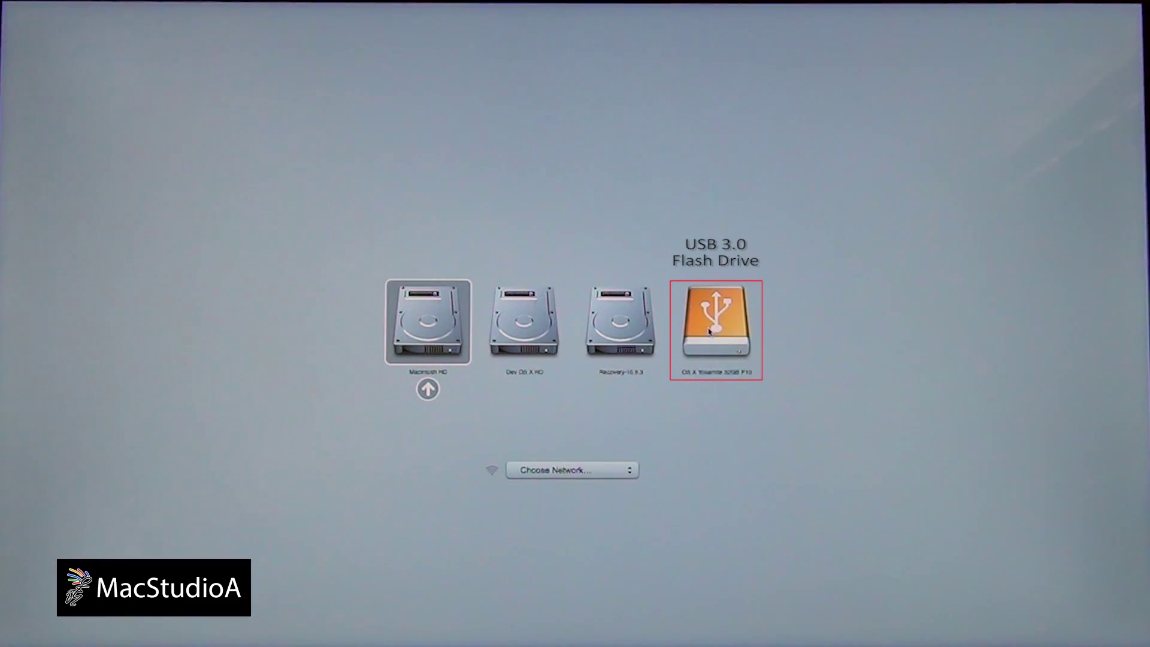
{"action": "double_click", "coordinate": [710, 331]}
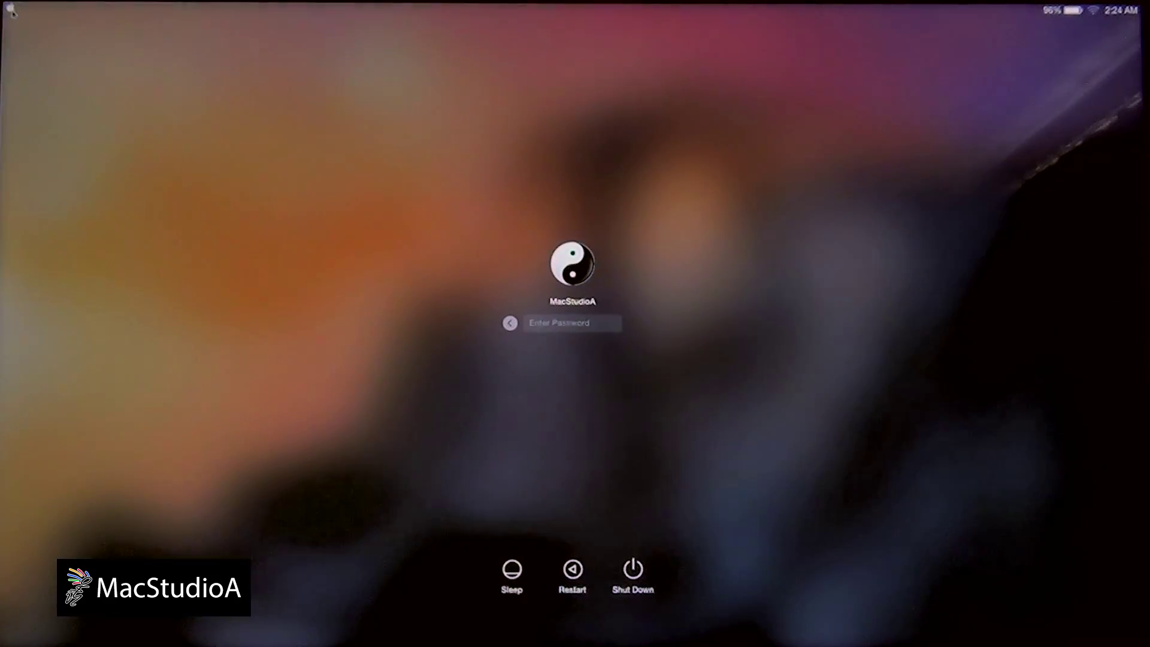
{"action": "type", "text": "••••••••••"}
{"action": "key", "text": "Return"}
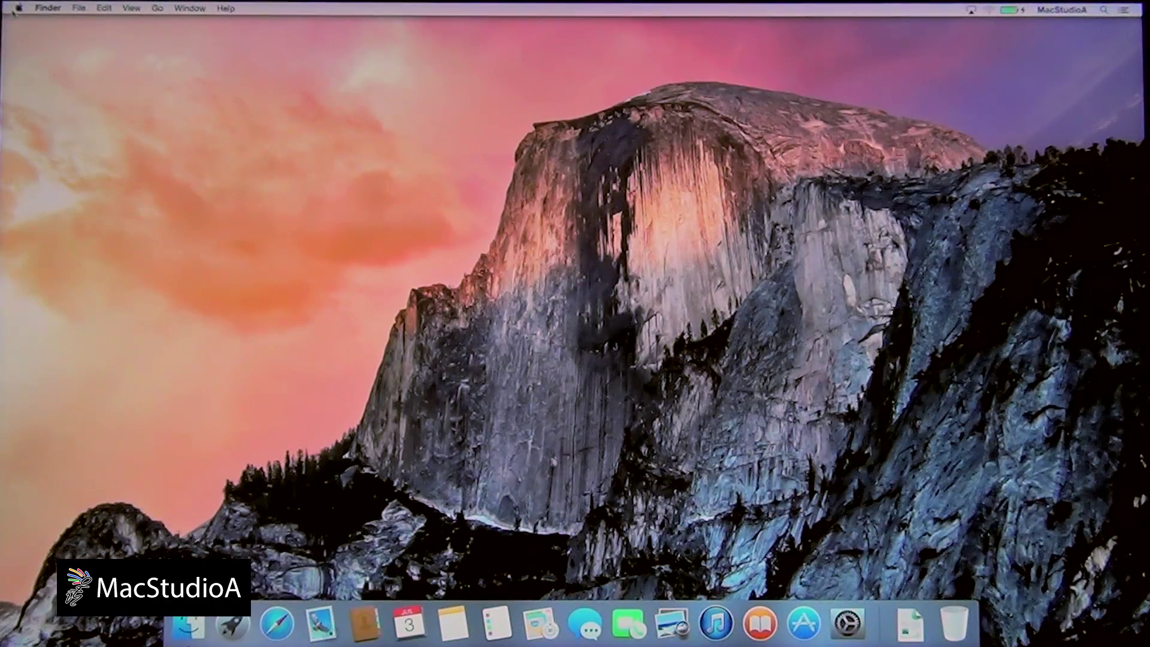